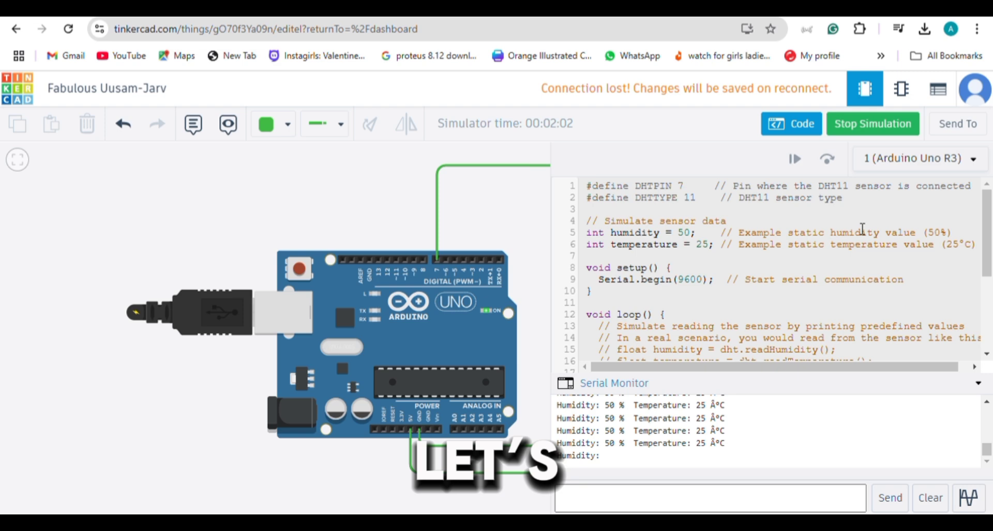
- Stop the running simulation and place an Arduino Uno R3 from Microcontrollers onto the canvas
click(881, 137)
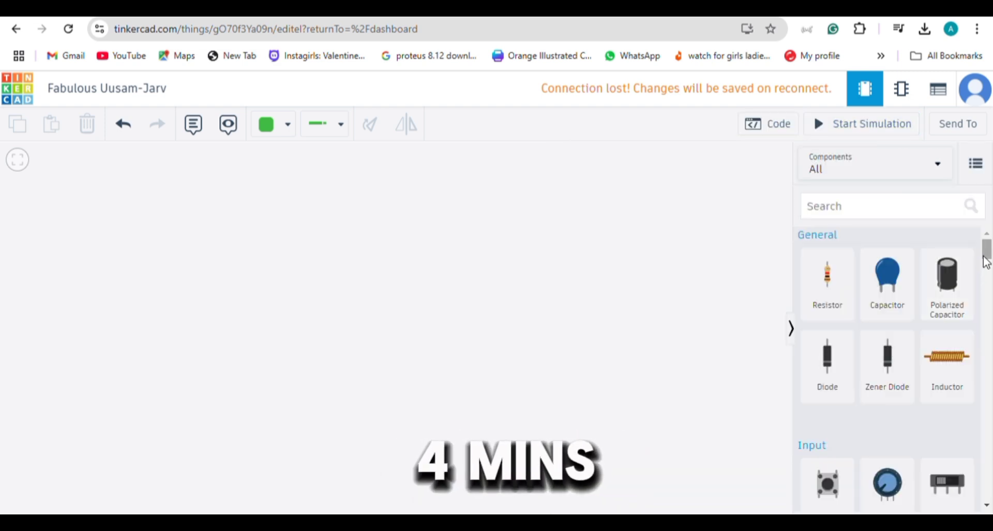
scroll(986, 281, down, 3)
scroll(980, 312, down, 2)
scroll(988, 290, down, 7)
drag(989, 309, 989, 380)
drag(970, 428, 341, 295)
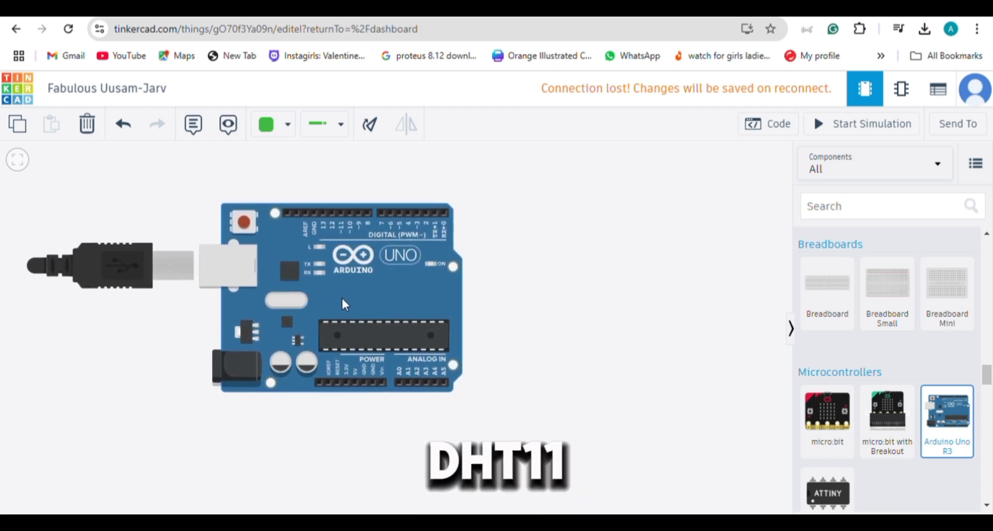
- Drag a TMP temperature sensor from the sensors list onto the canvas right of the Arduino
click(637, 324)
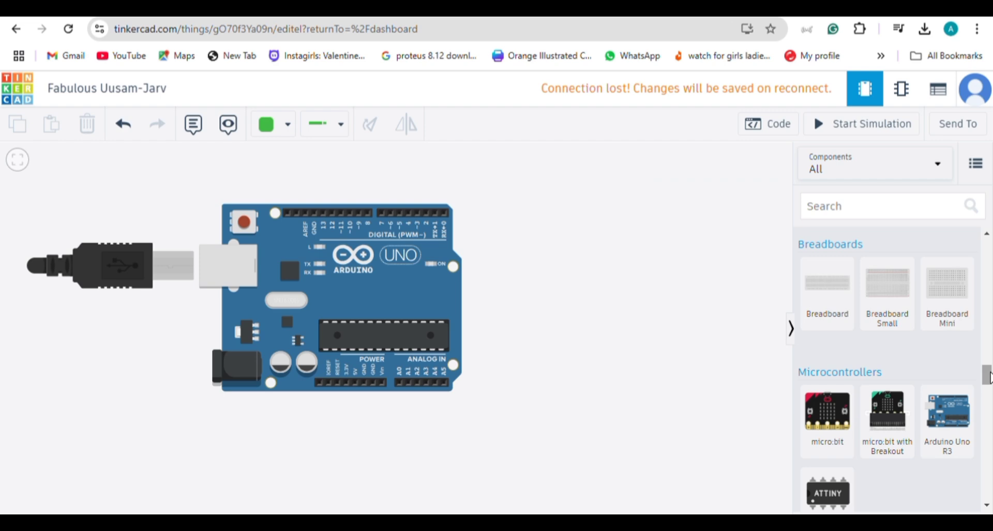
drag(988, 382, 989, 282)
drag(954, 342, 573, 230)
click(592, 275)
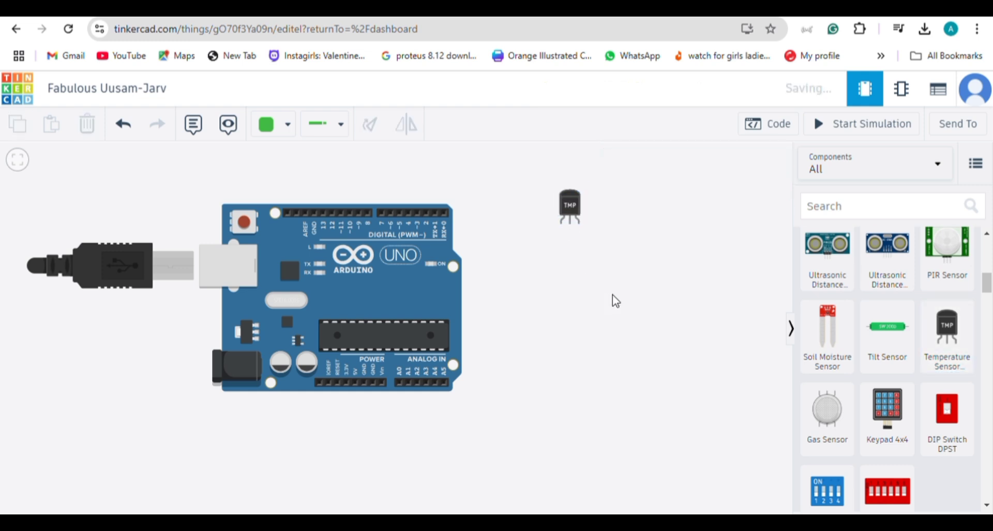
- Wire the TMP sensor's power pin down and across to the Arduino 5V pin
click(563, 226)
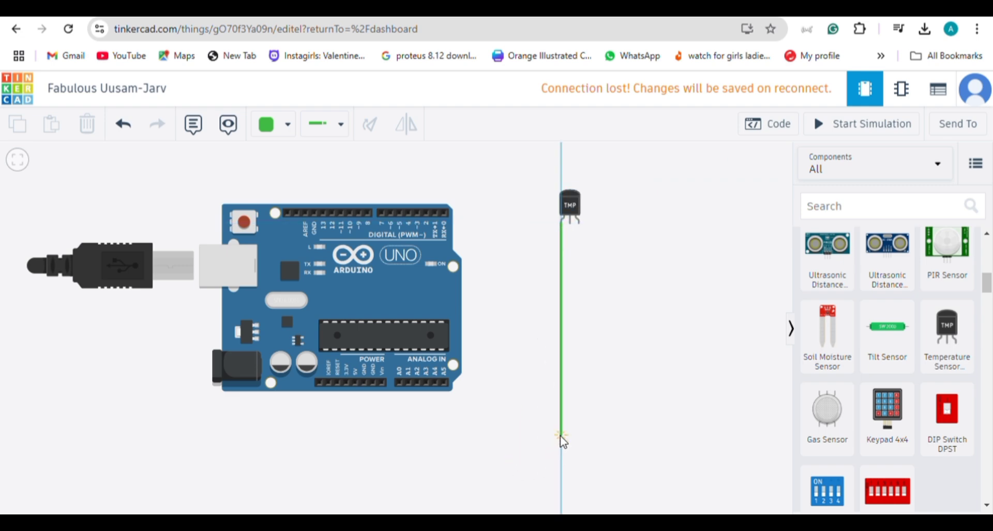
click(550, 403)
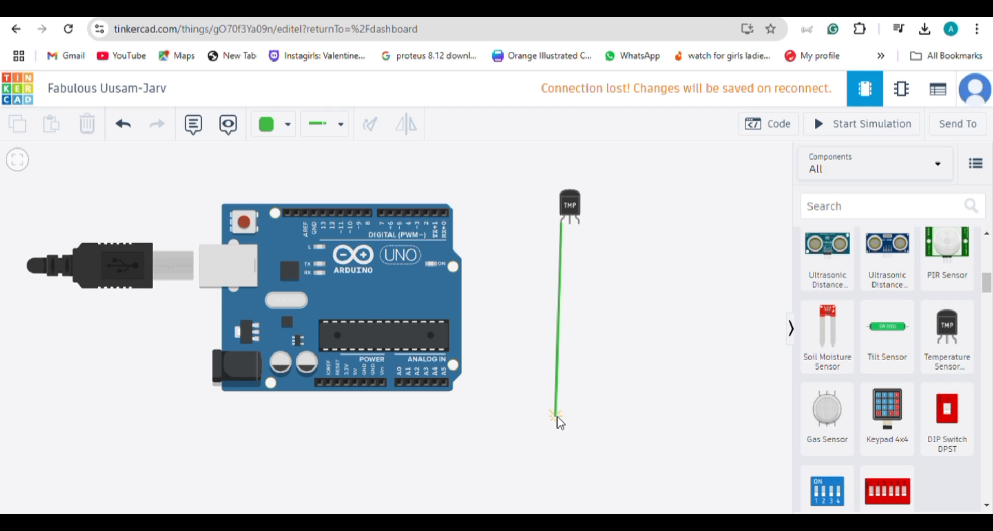
click(561, 417)
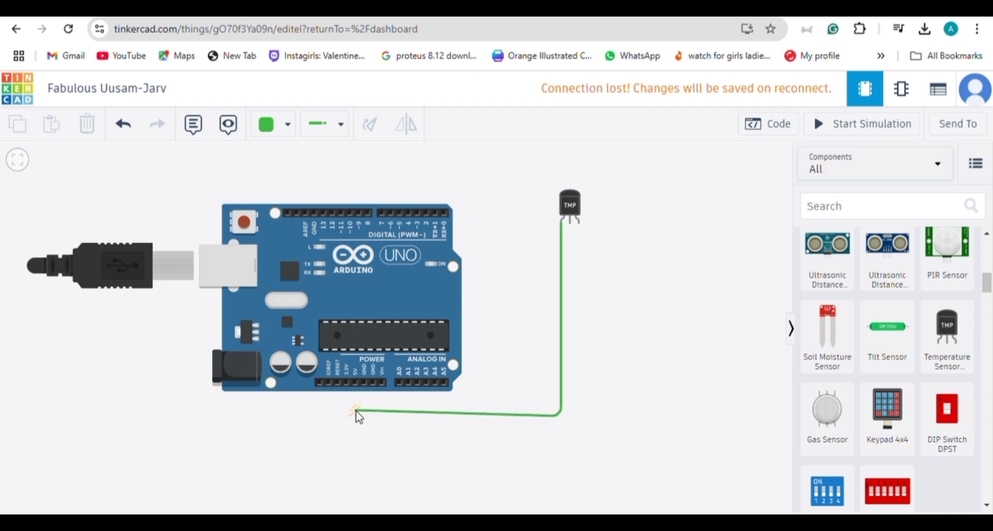
click(354, 383)
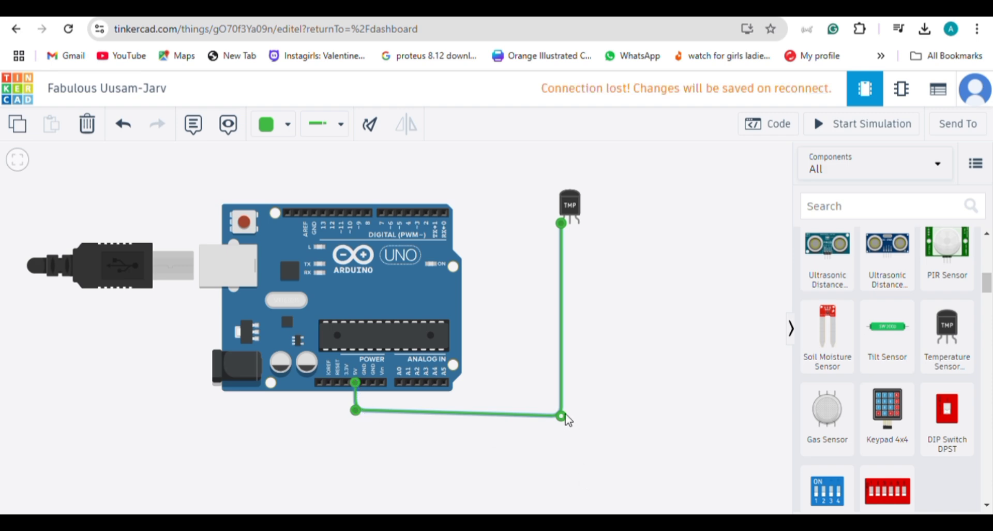
drag(562, 415, 562, 410)
click(634, 333)
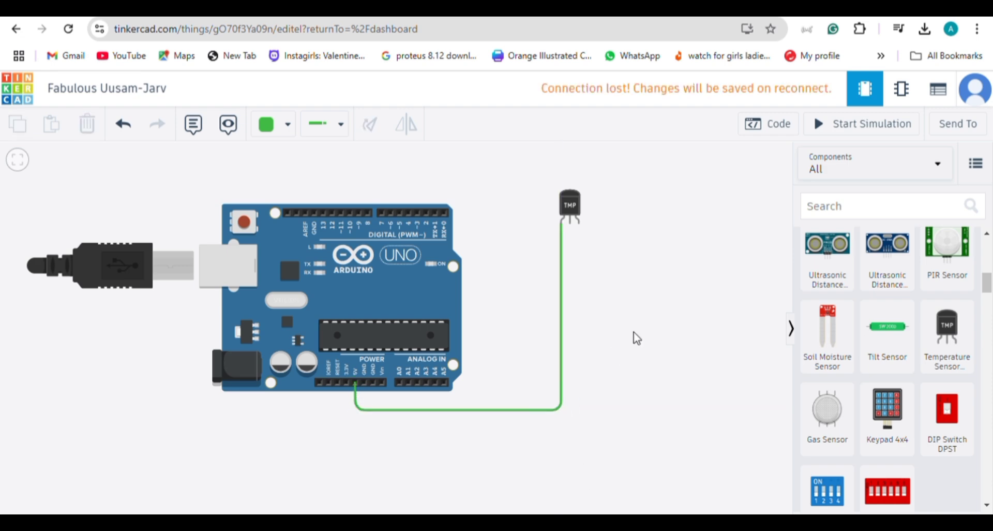
click(571, 221)
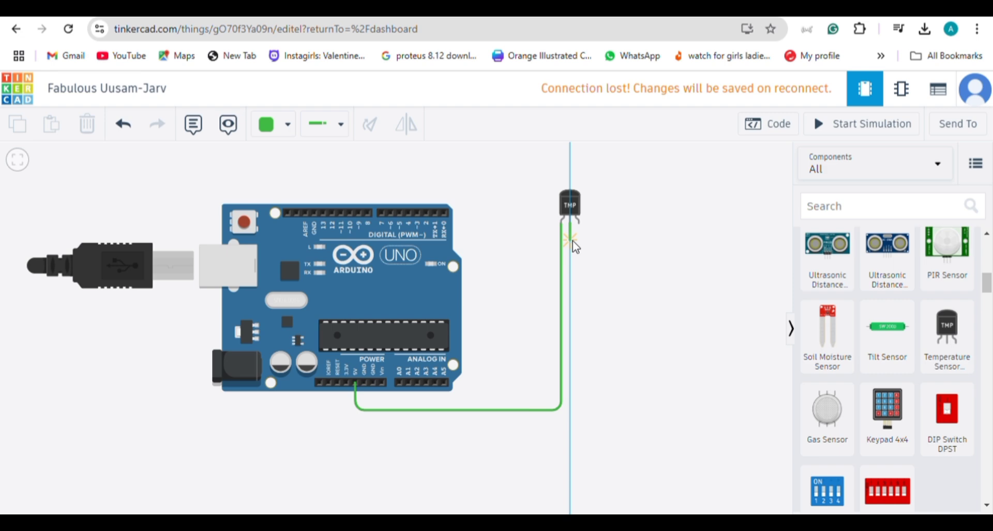
- Route a wire from the sensor's Vout pin right, up, across the top and down to digital pin 7
click(570, 266)
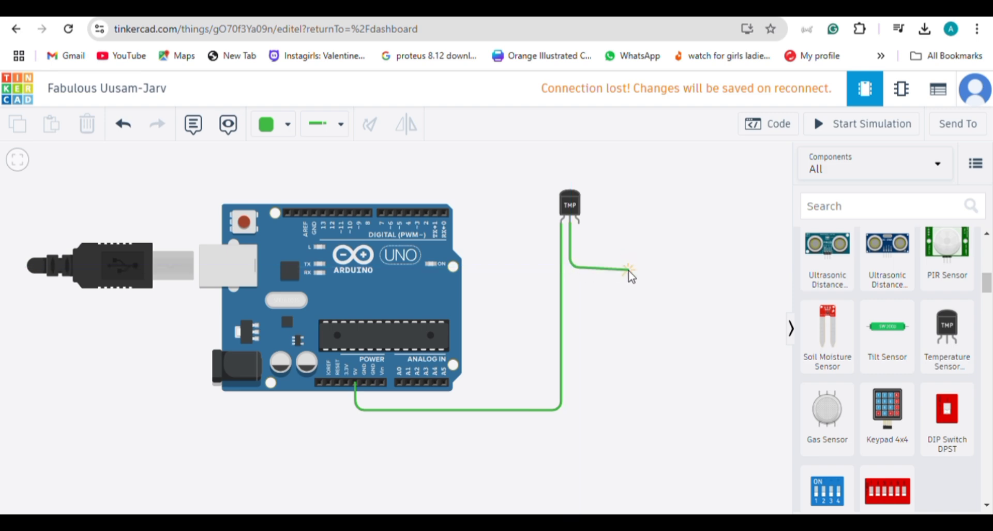
click(628, 267)
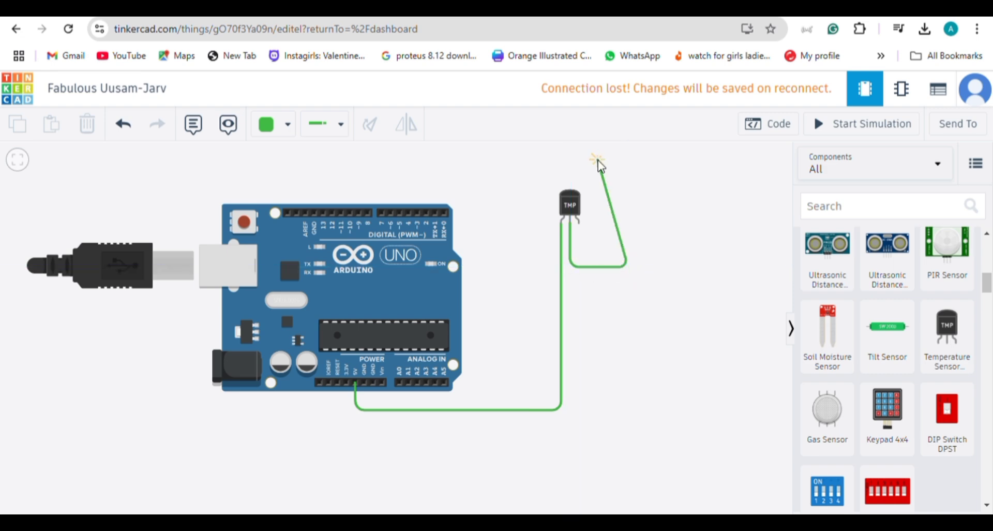
click(628, 158)
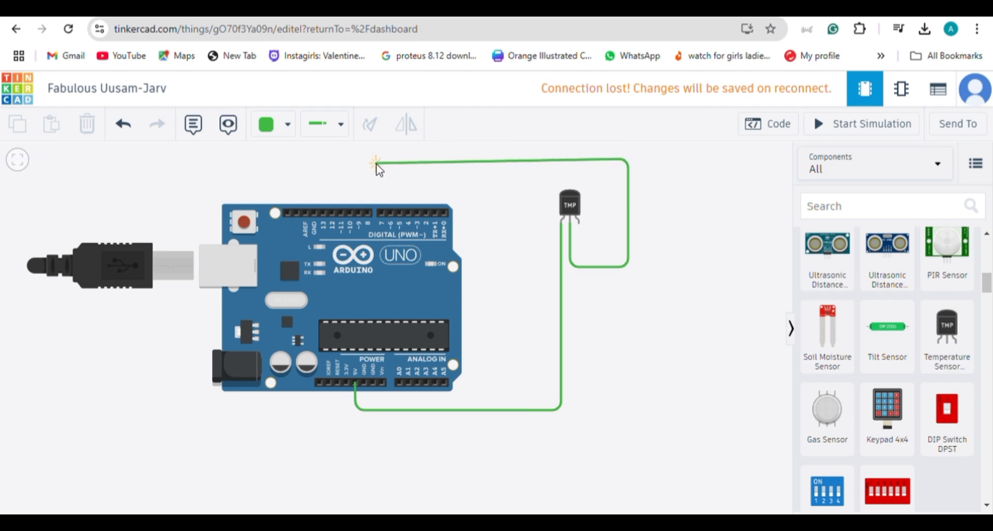
click(377, 160)
click(381, 211)
drag(379, 160, 383, 160)
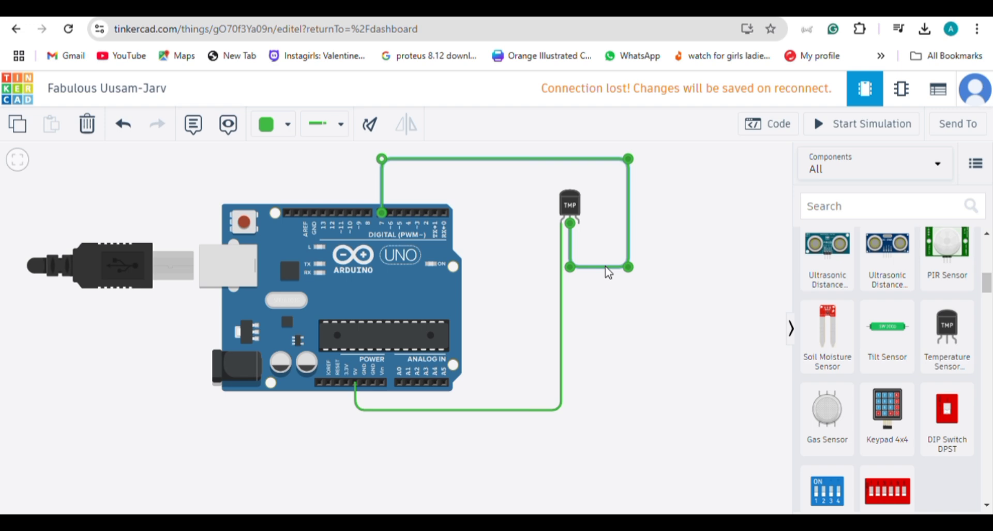
click(621, 308)
- Run a wire from the sensor's GND pin around the sensor and down to the Arduino GND pin
click(578, 222)
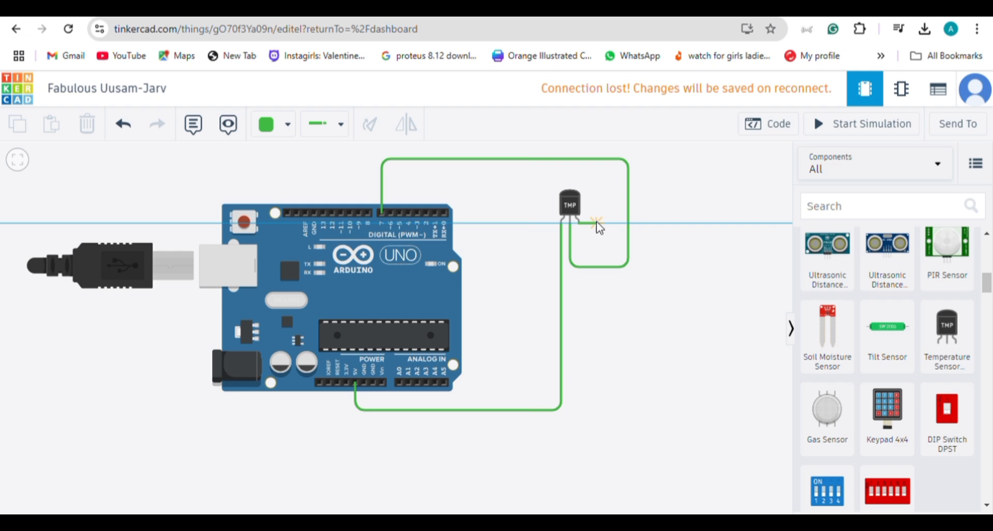
click(597, 223)
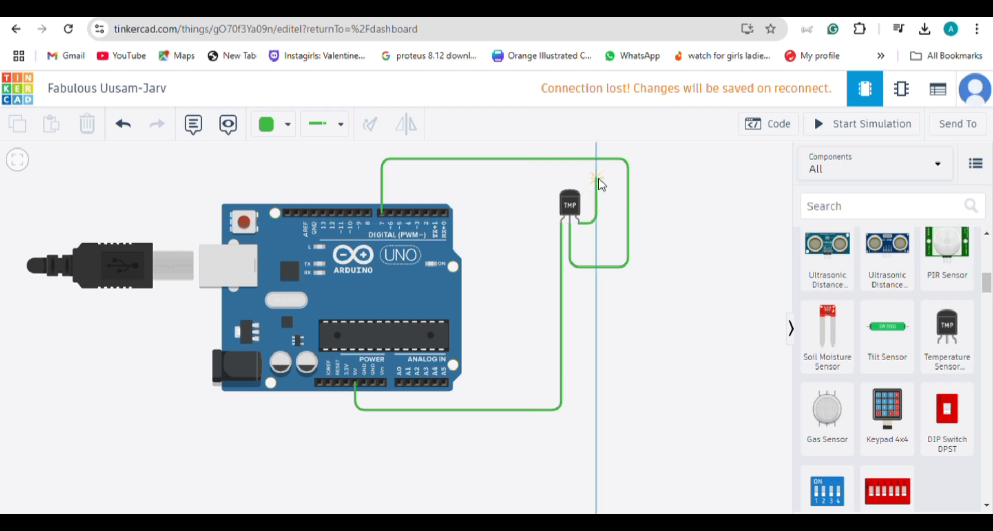
click(598, 178)
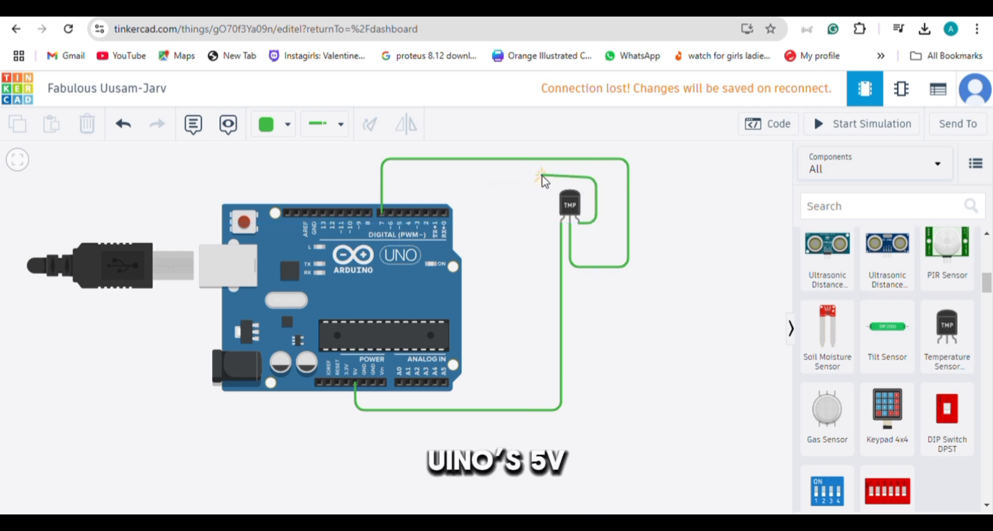
click(542, 178)
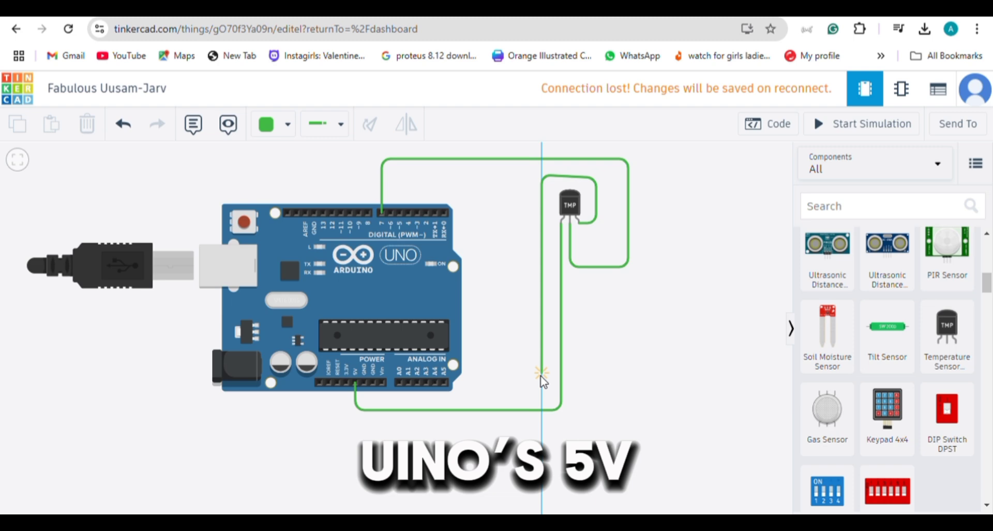
click(542, 394)
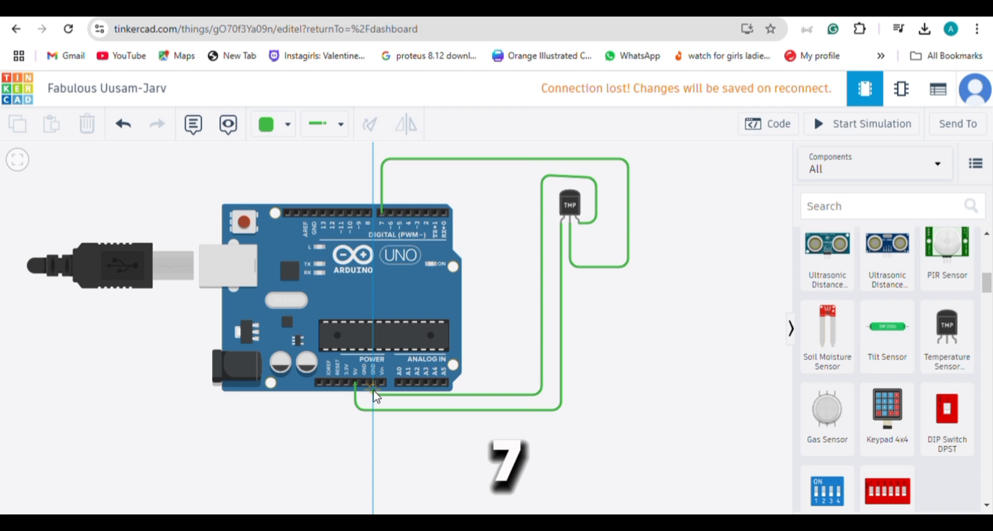
click(373, 385)
- Select the 5V power wire along the bottom and bring up its colour choices
drag(460, 400, 506, 427)
click(422, 440)
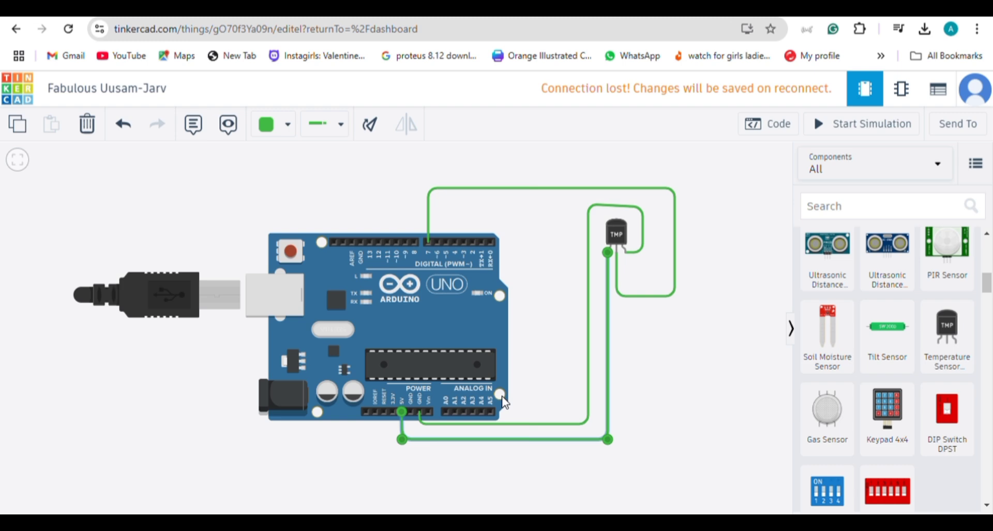
click(284, 127)
- Colour the 5V wire red and the sensor's ground wire black
click(289, 200)
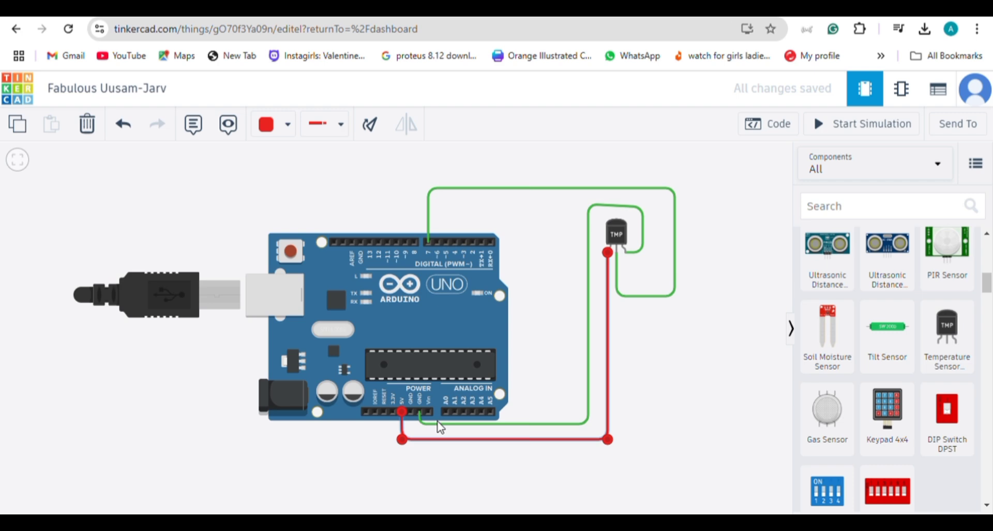
click(444, 425)
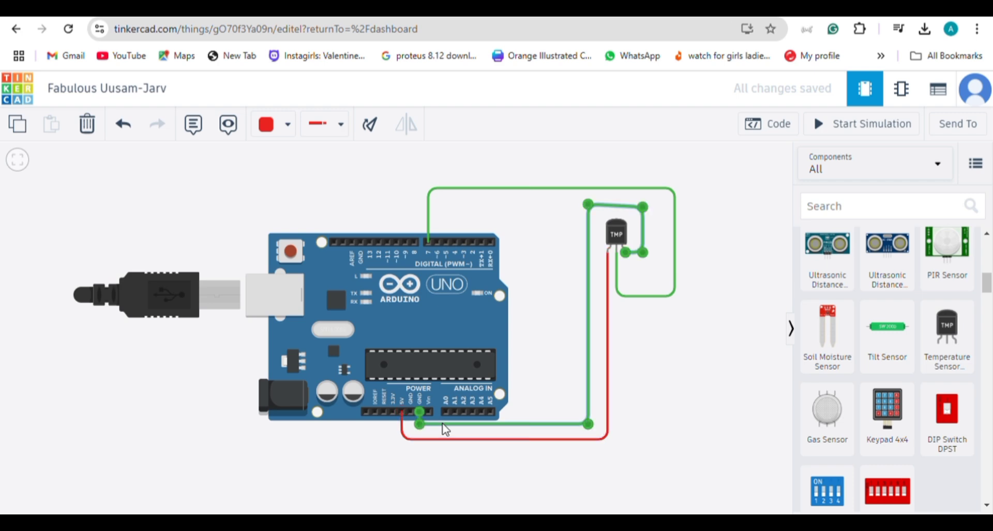
drag(446, 429, 446, 434)
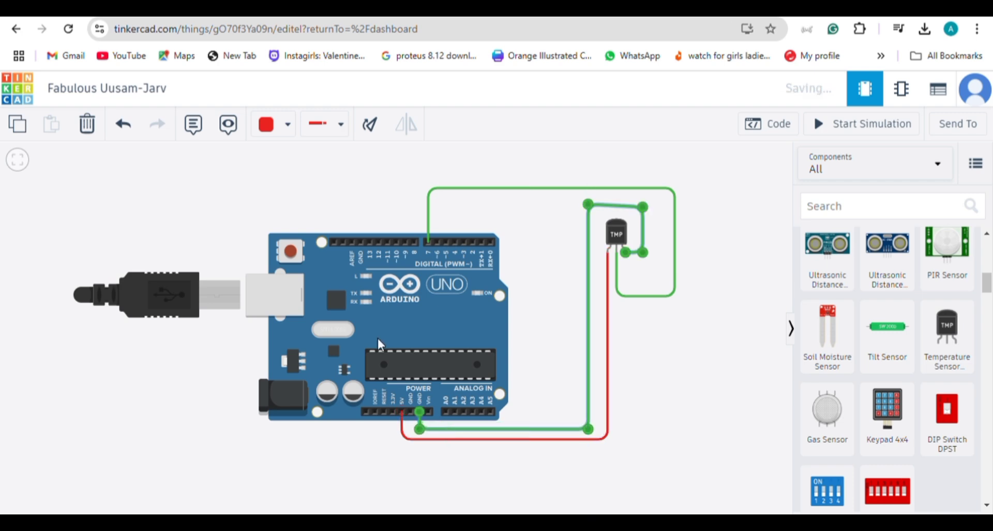
click(288, 133)
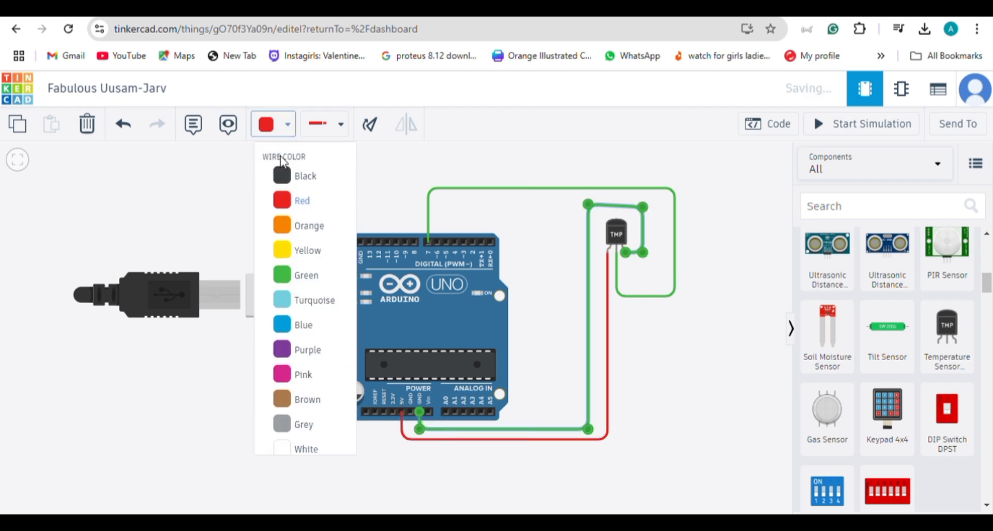
click(300, 182)
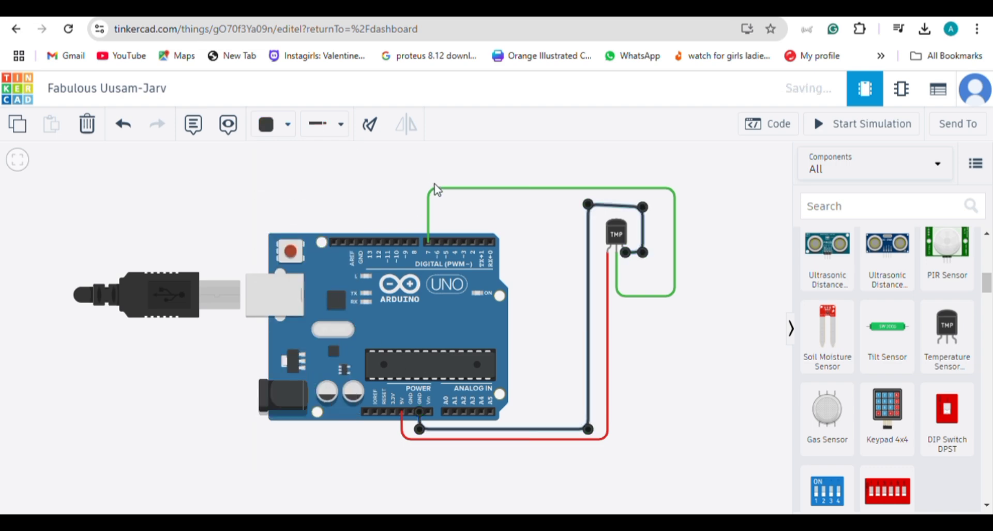
click(434, 185)
- Make the pin 7 signal wire turquoise
click(435, 188)
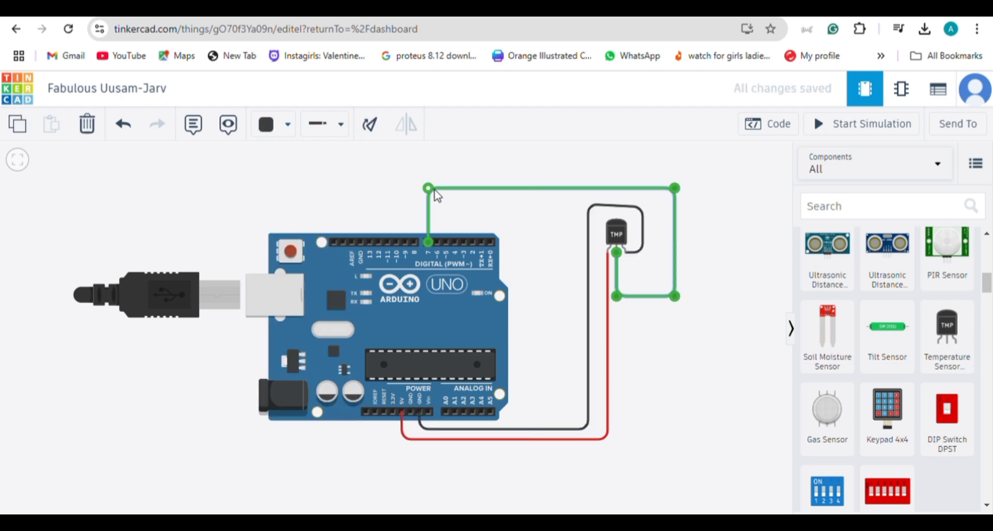
click(279, 130)
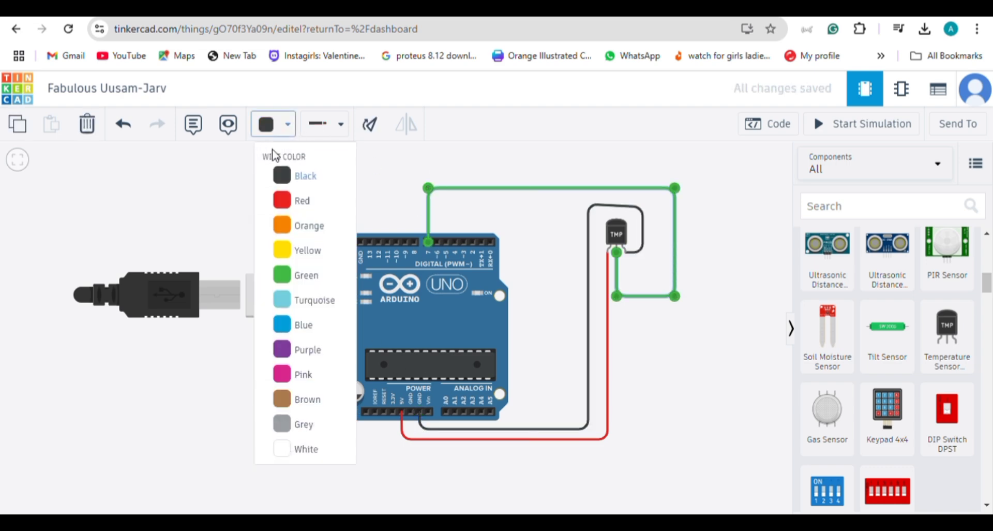
click(294, 298)
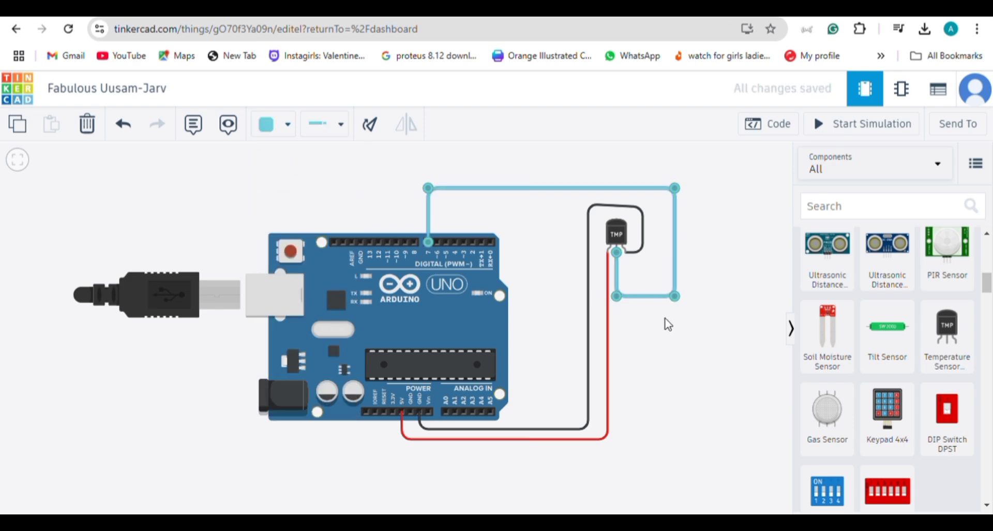
click(668, 324)
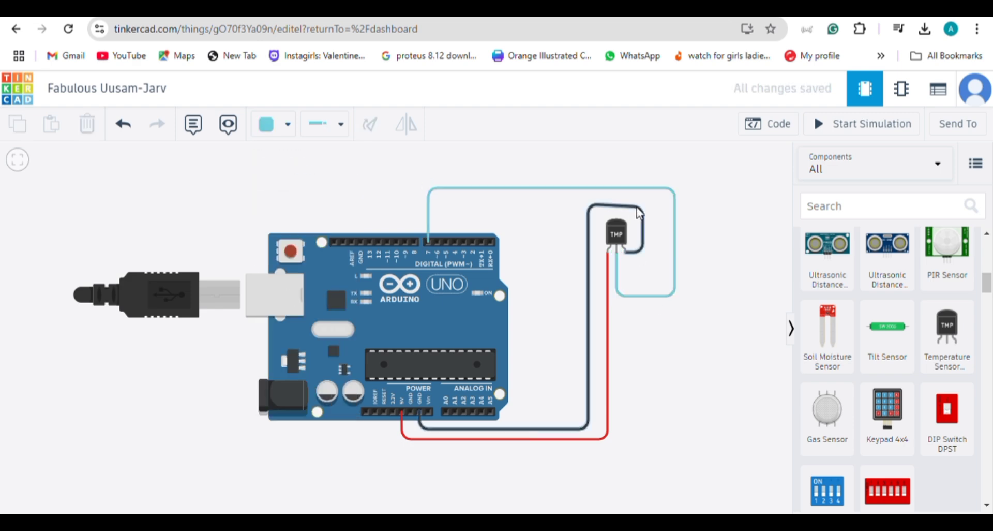
click(638, 212)
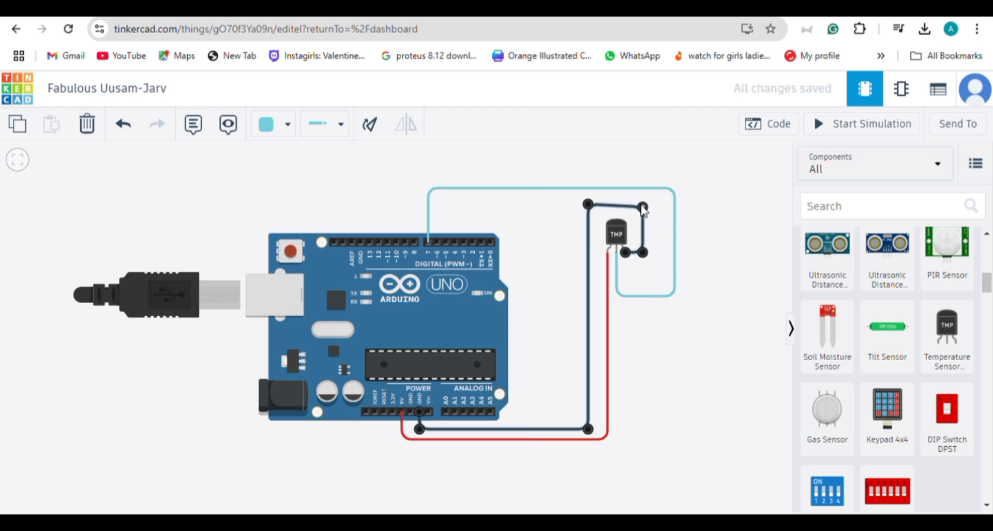
click(689, 355)
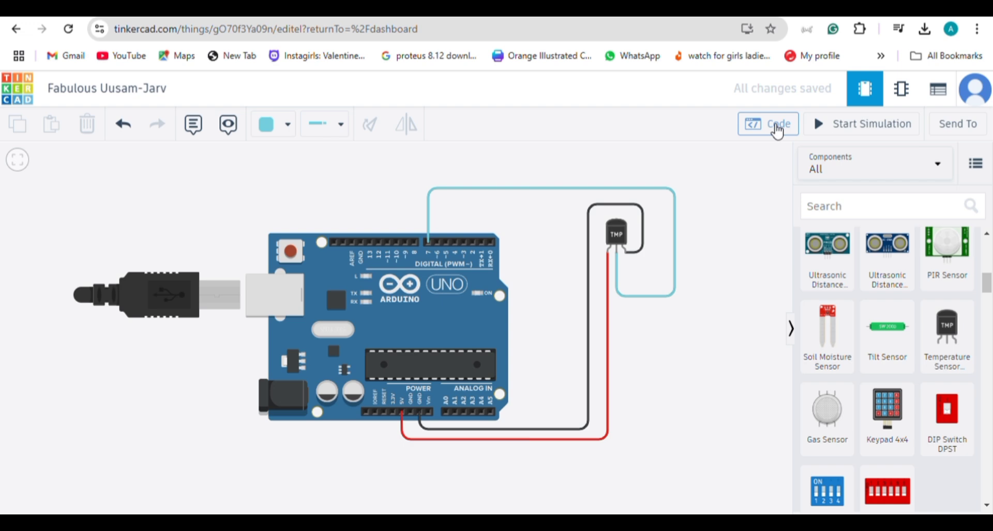
- Open the Arduino code editor and switch its edit mode to Text
click(775, 127)
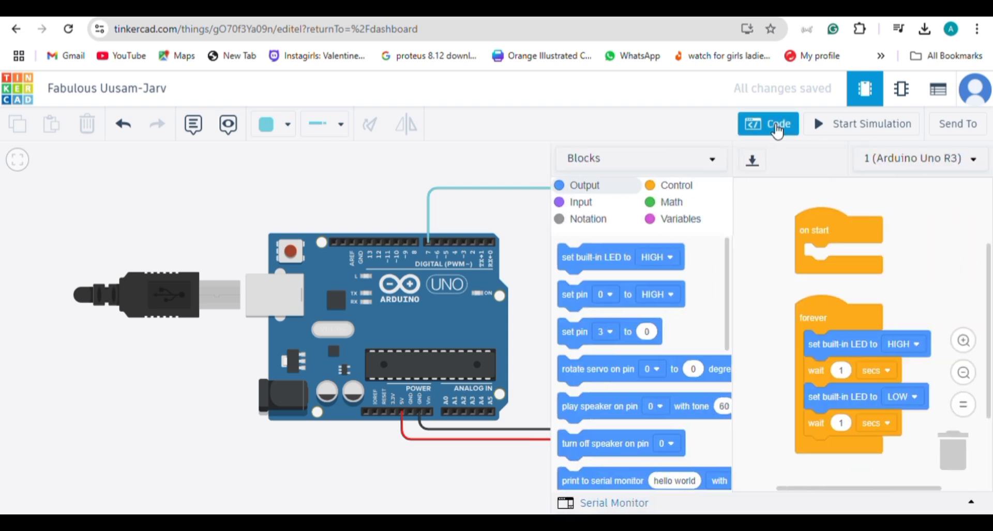
click(712, 160)
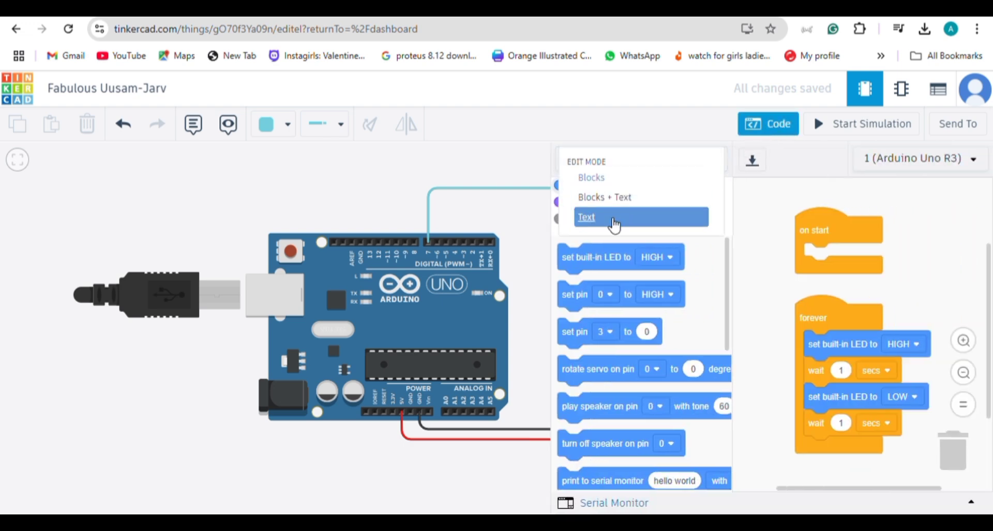
click(614, 222)
click(552, 324)
- Replace the default code with the pasted sketch printing humidity 50 and temperature 25
drag(614, 336, 595, 171)
key(BackSpace)
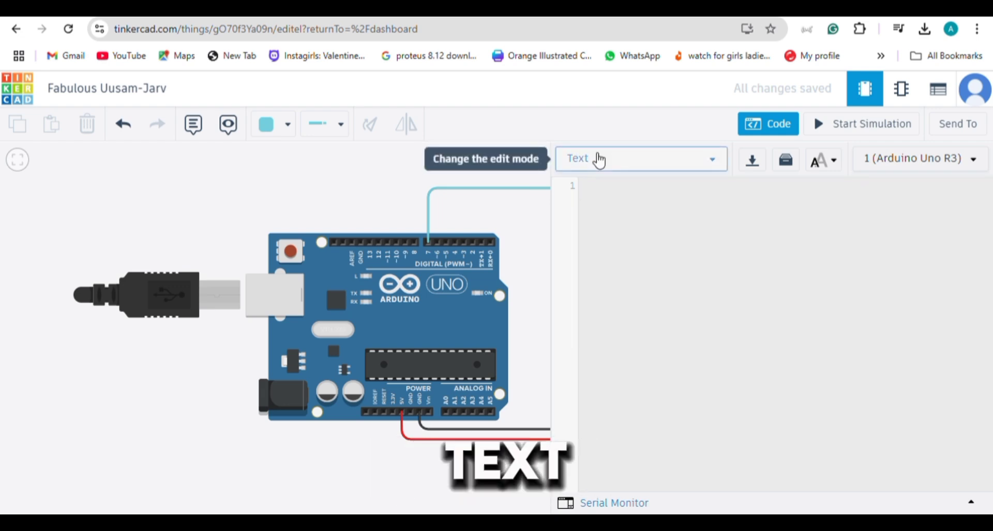
key(ctrl+v)
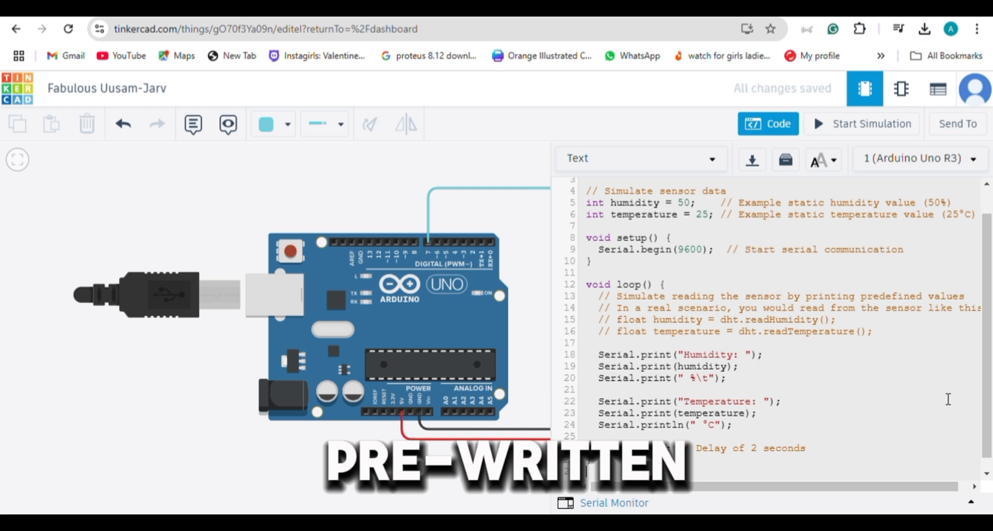
scroll(989, 264, up, 1)
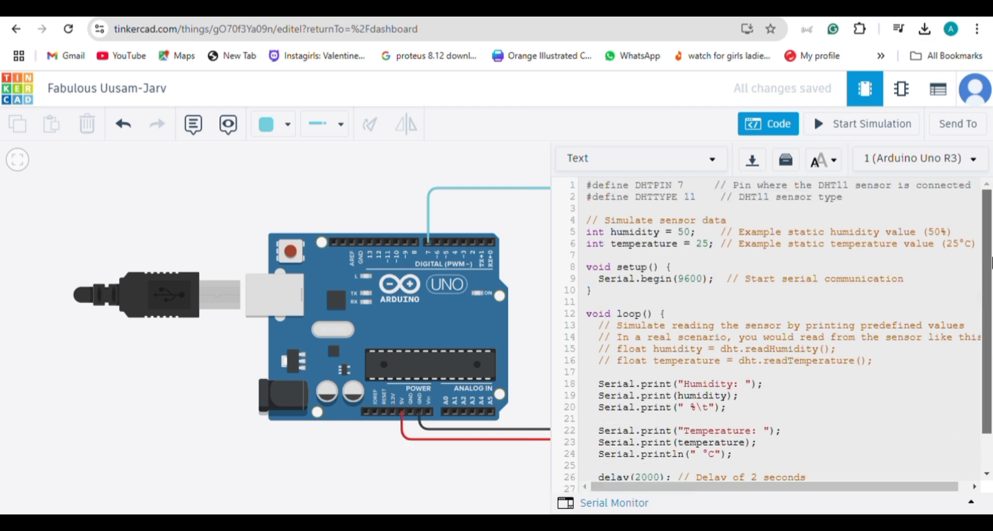
scroll(990, 376, down, 1)
scroll(990, 424, down, 2)
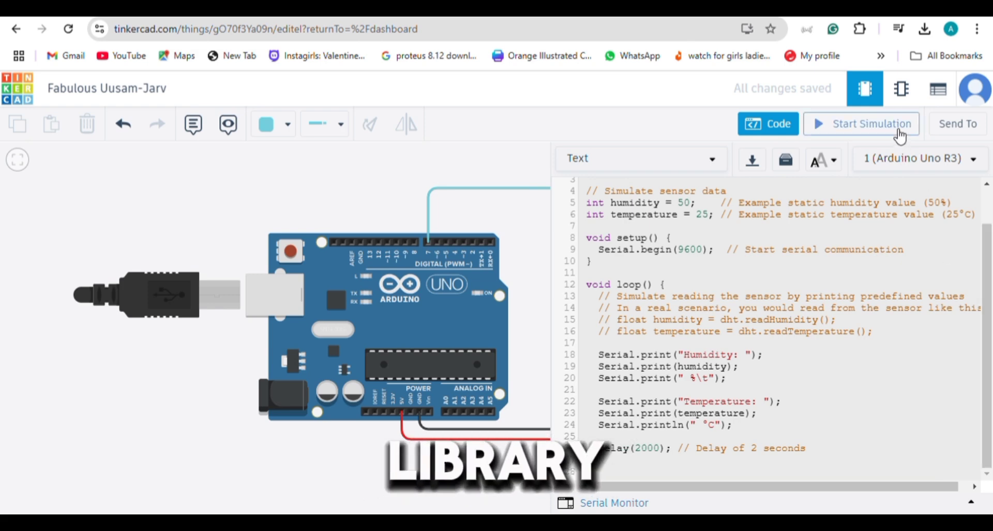
- Run the simulation and watch Humidity: 50 % and Temperature: 25 readings in the Serial Monitor
click(899, 132)
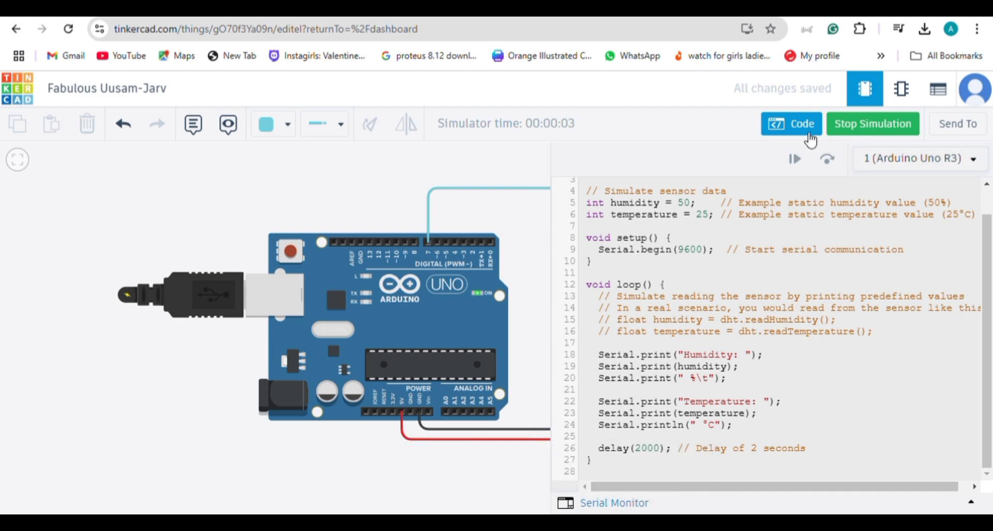
click(809, 134)
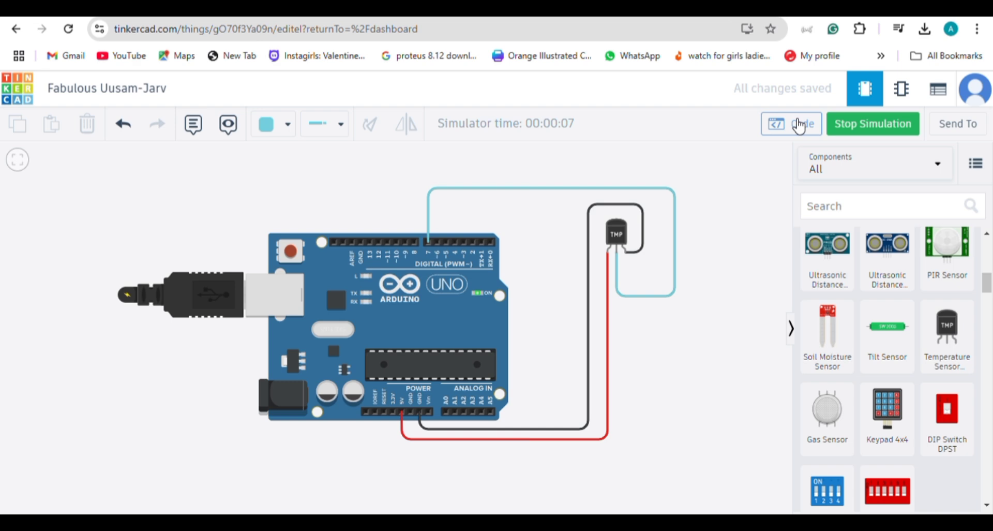
click(802, 125)
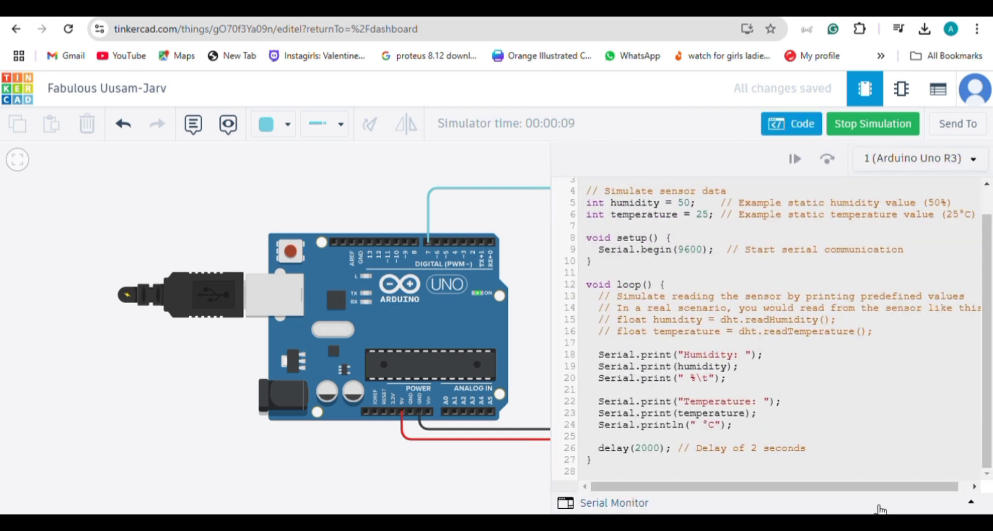
click(971, 502)
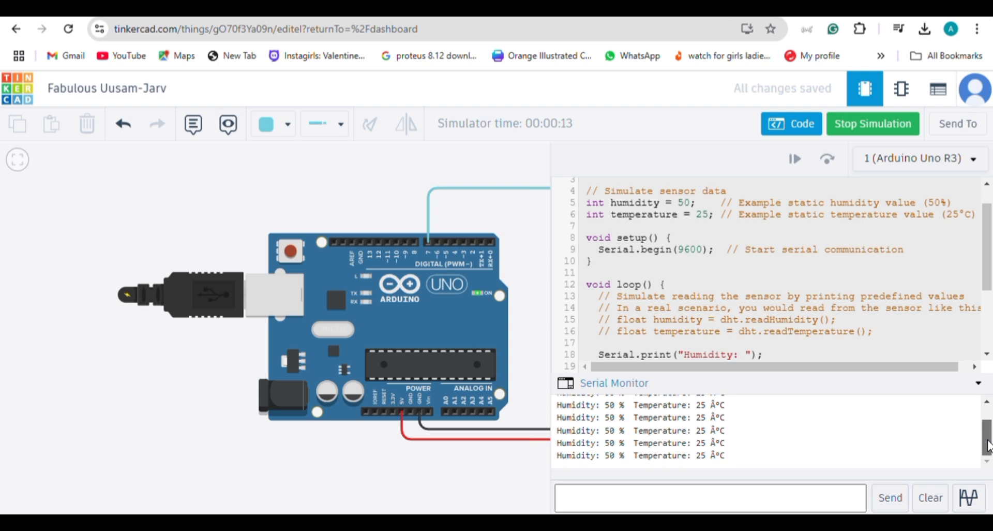
click(928, 499)
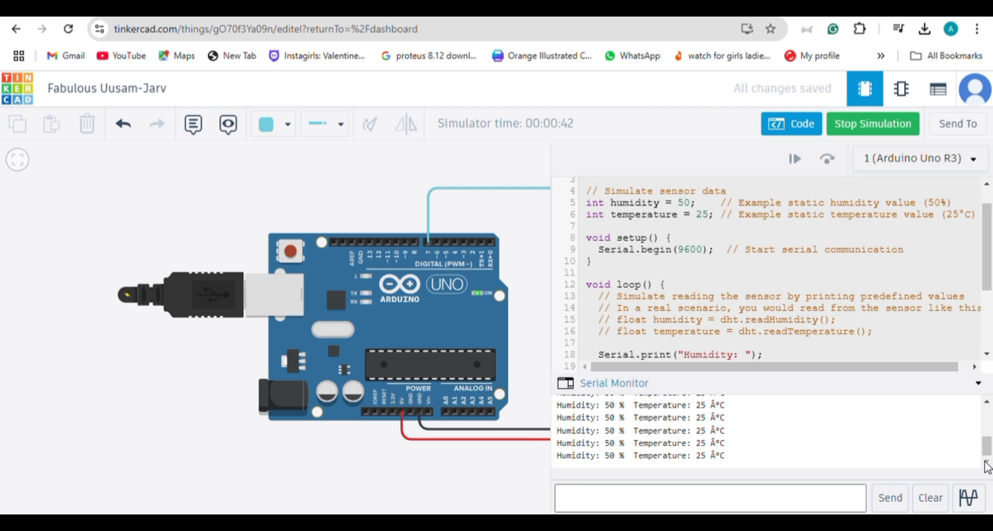
- Clear the serial output, stop the simulation and close the code editor
click(943, 499)
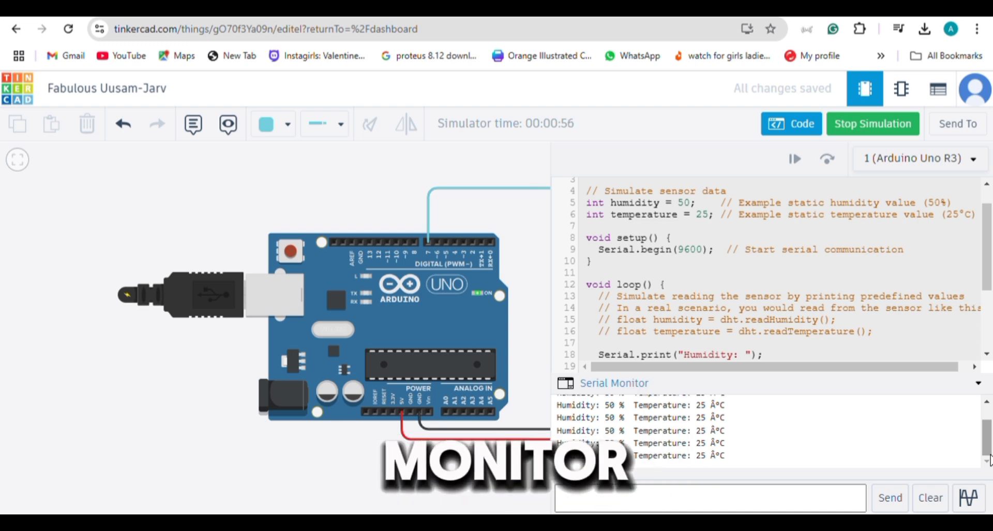
click(879, 126)
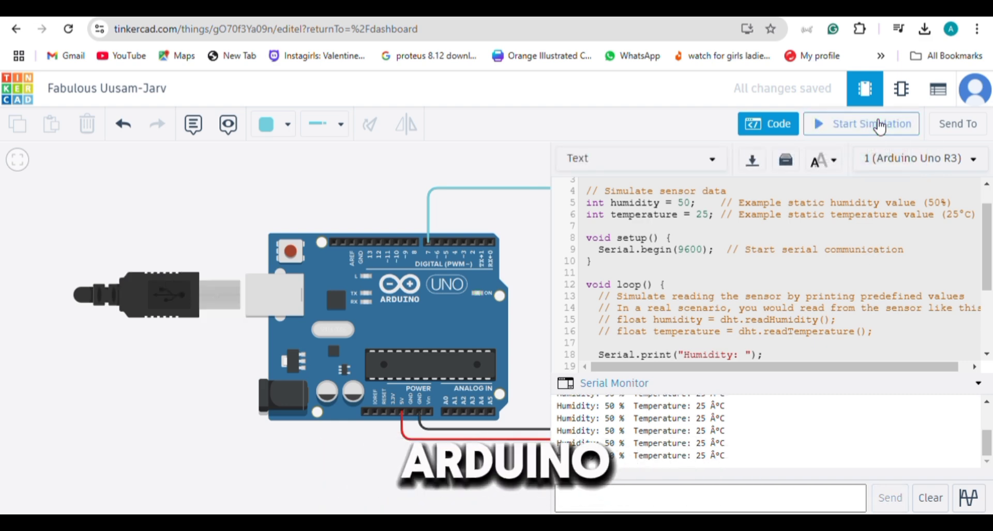
click(768, 124)
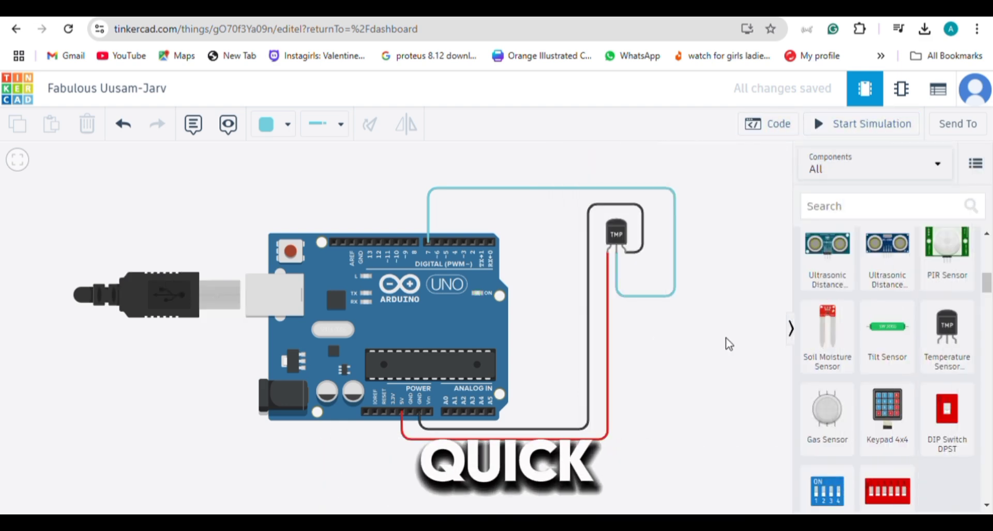